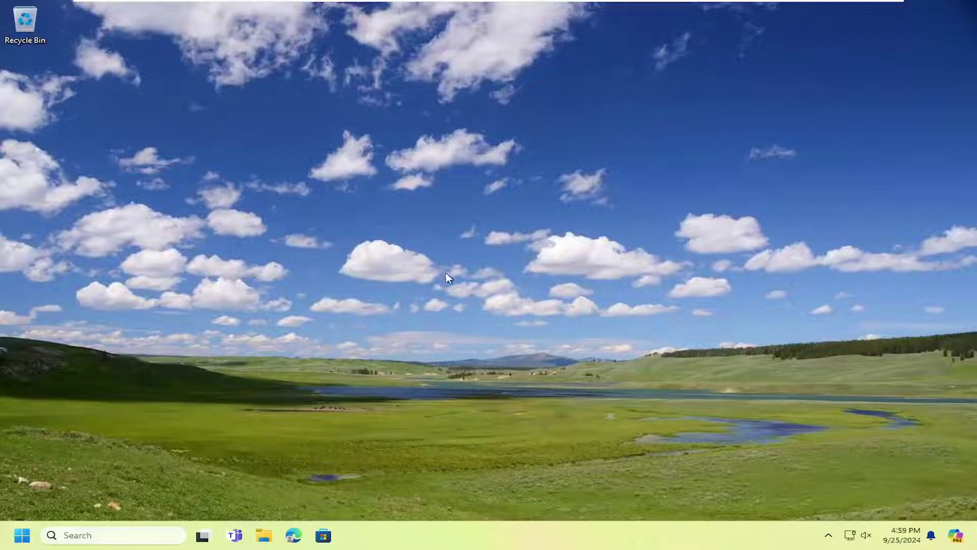
Launch System Configuration via msconfig and scroll through its Services list
click(18, 539)
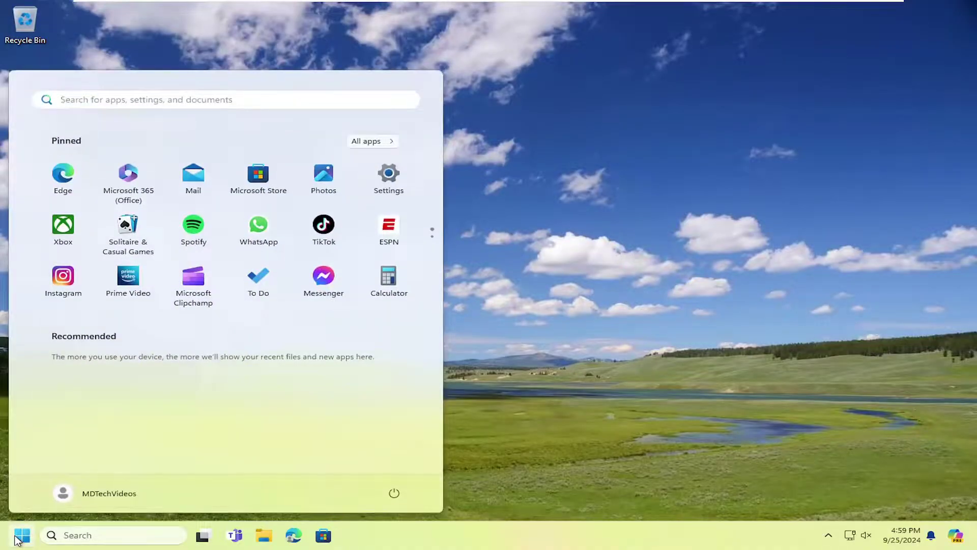
text(msconfig)
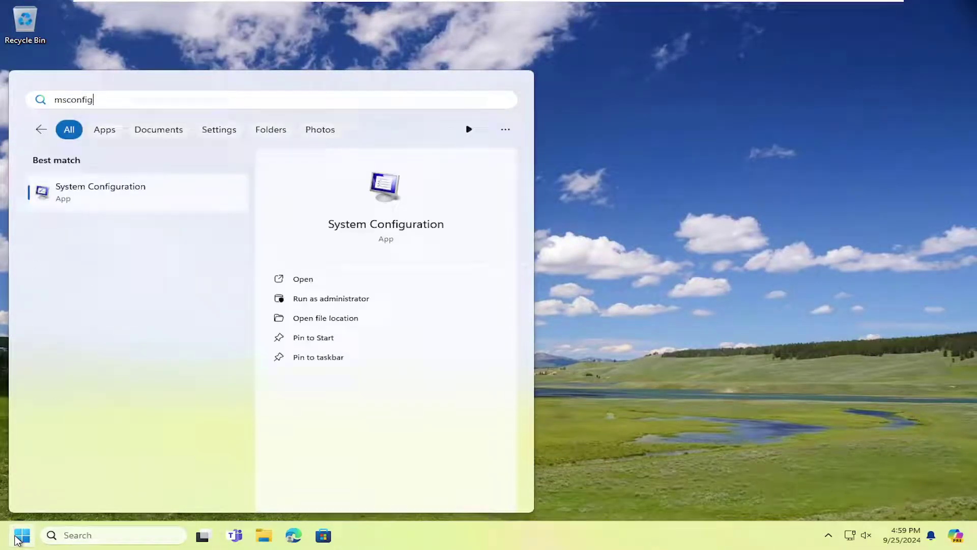
click(104, 202)
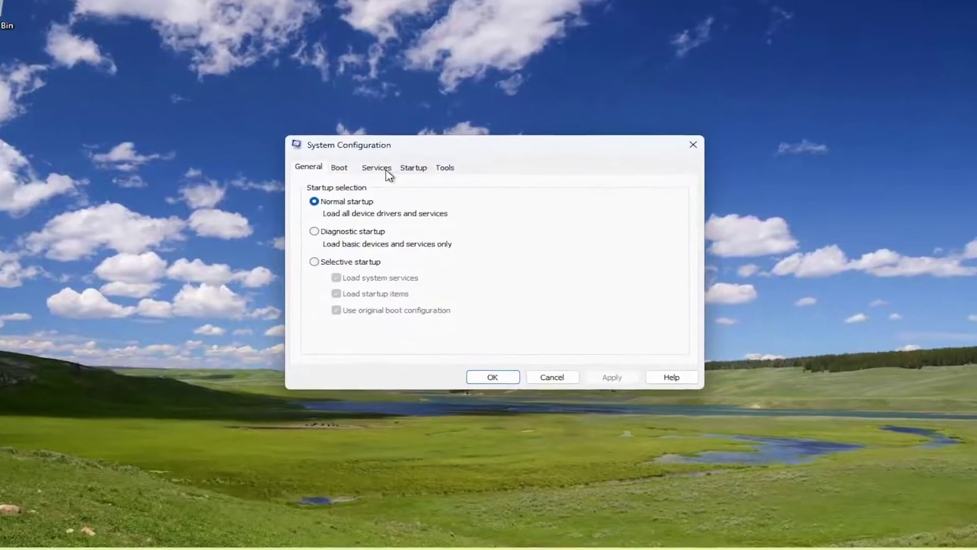
click(377, 169)
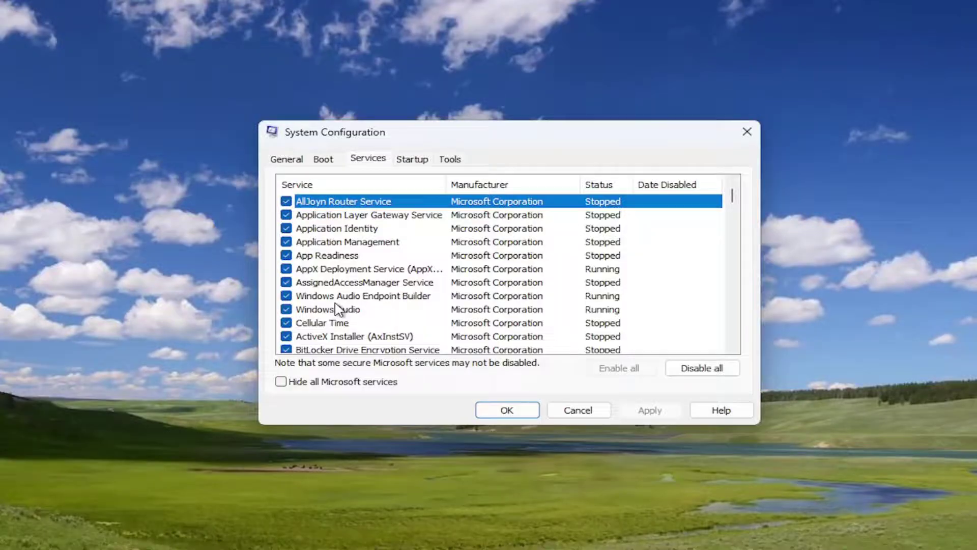
scroll(335, 308, down, 15)
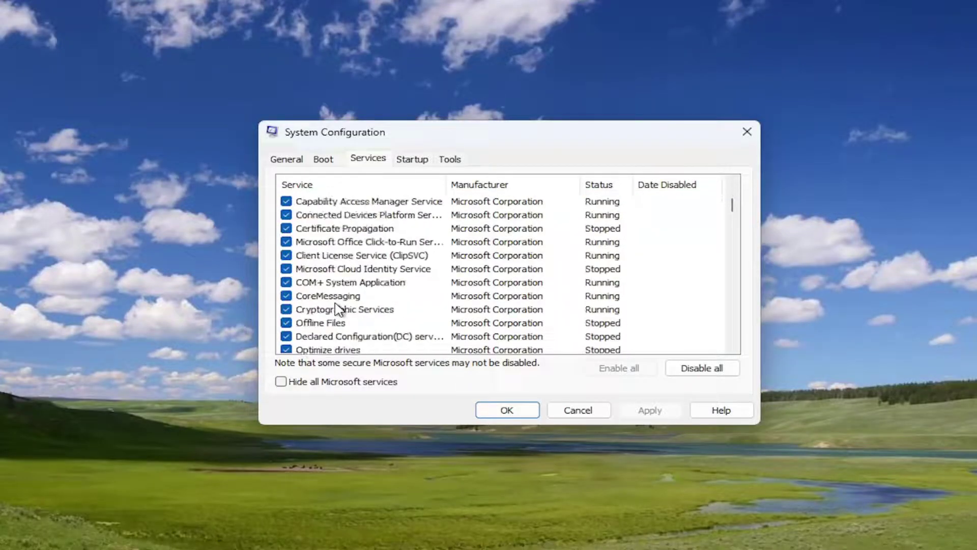
scroll(336, 308, down, 15)
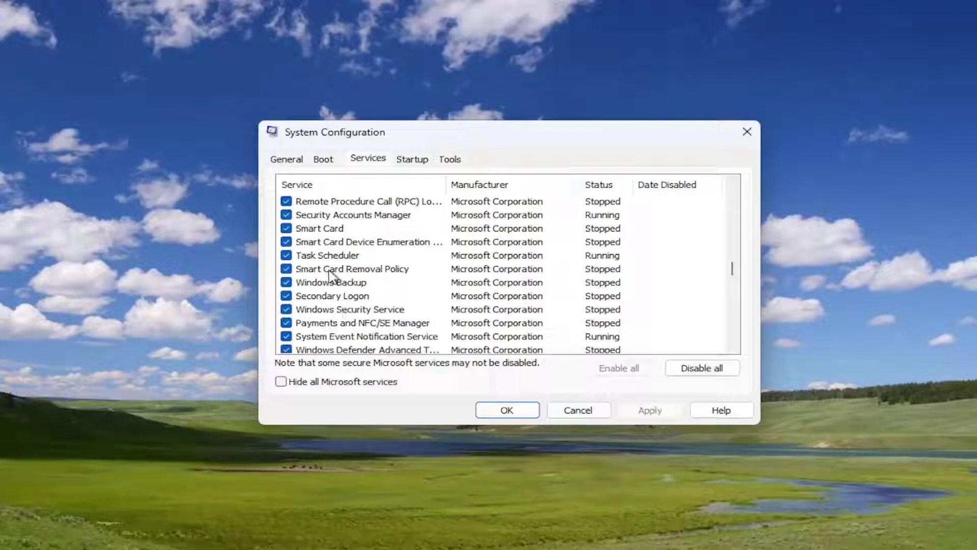
scroll(329, 278, up, 1)
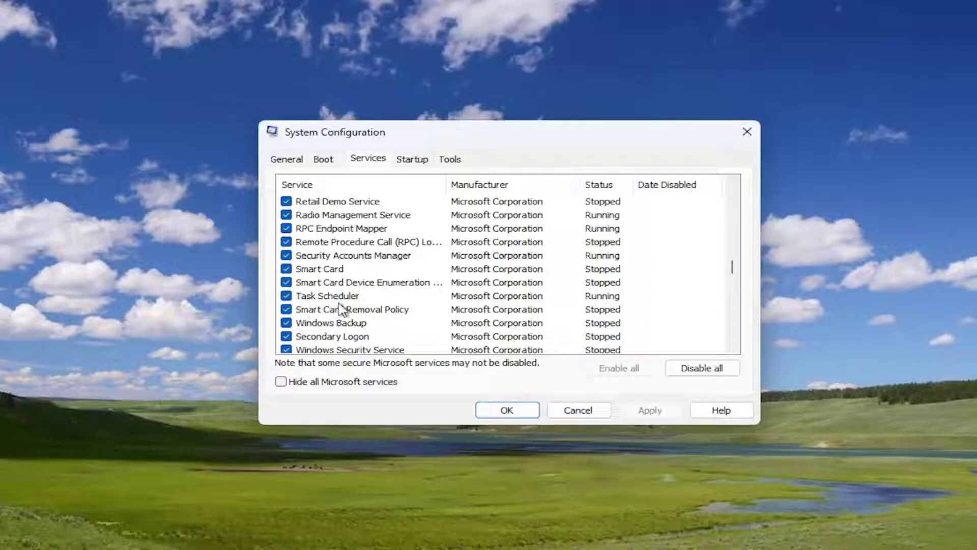
scroll(341, 308, down, 5)
scroll(356, 296, down, 5)
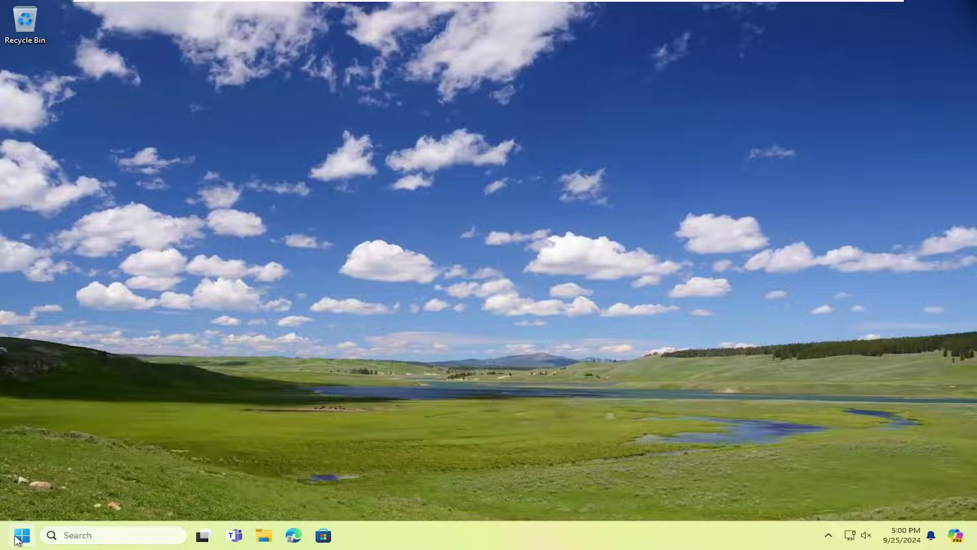
Launch Local Group Policy Editor via gpedit, enlarge its window and widen the tree pane
click(18, 539)
text(gpedit)
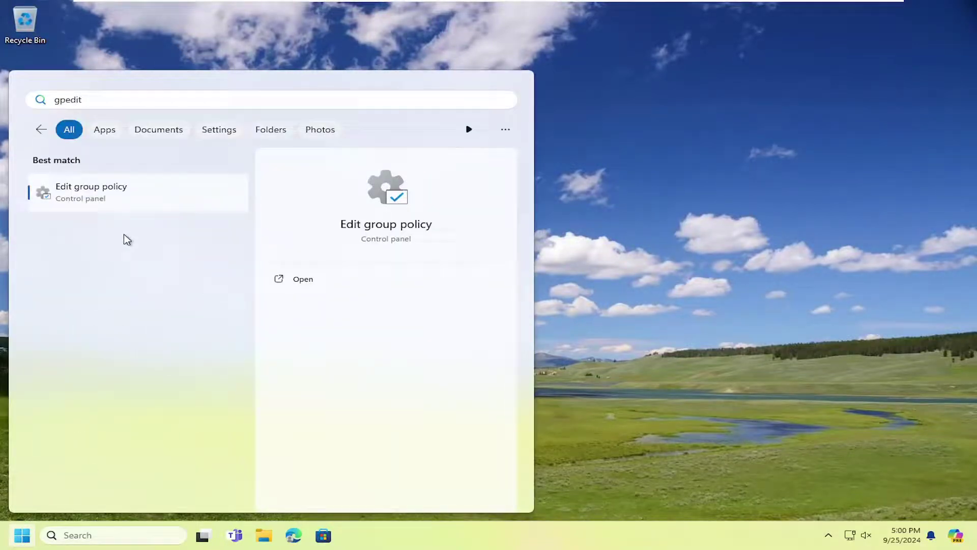
click(95, 199)
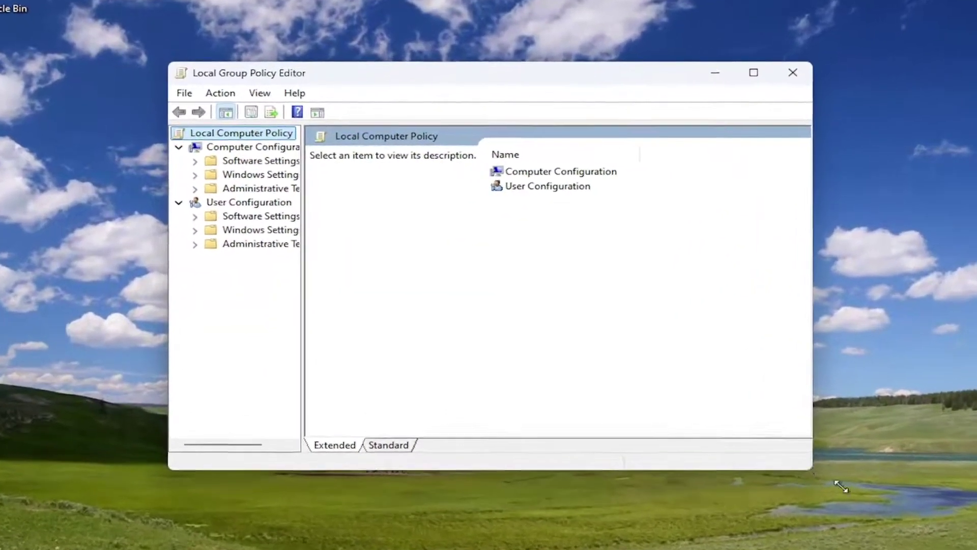
drag(840, 486, 953, 533)
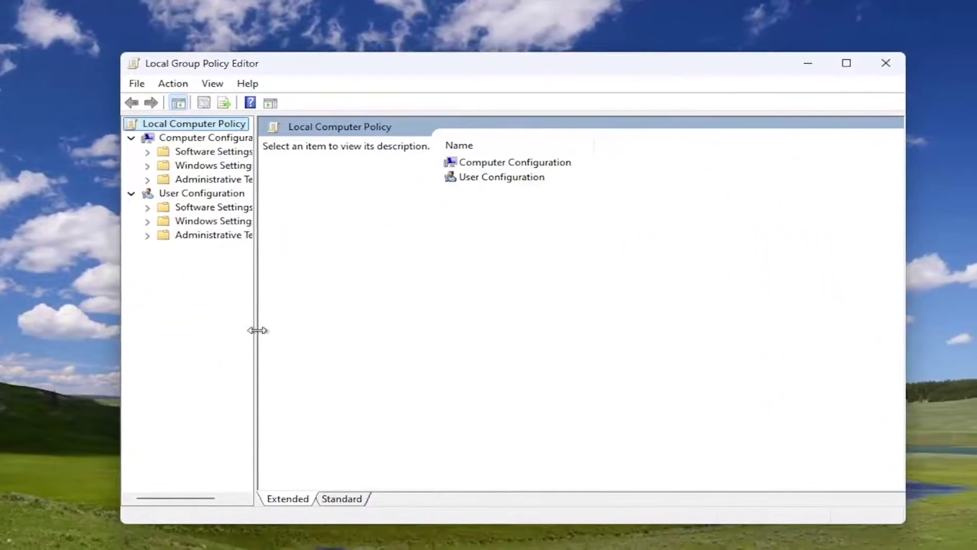
drag(308, 347, 323, 341)
drag(243, 324, 295, 324)
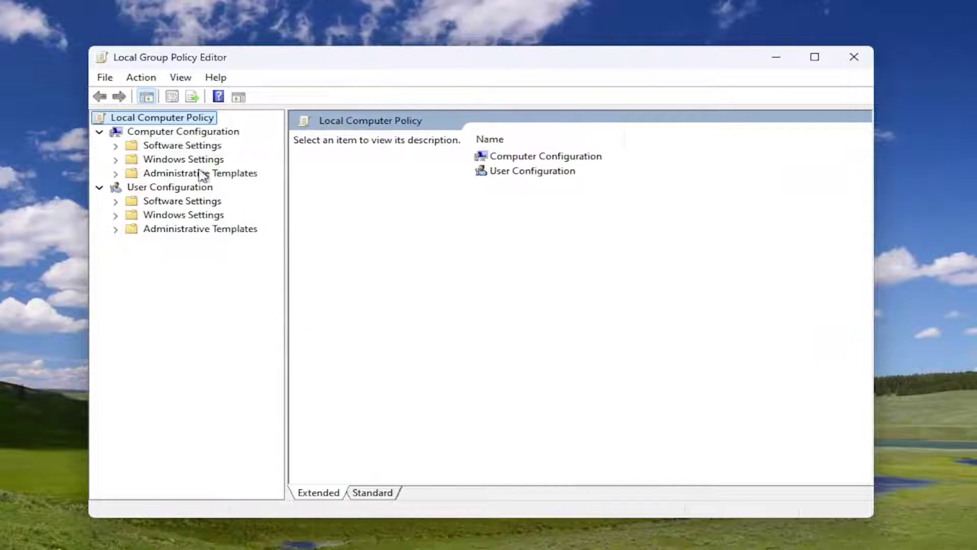
Navigate Computer Configuration > Administrative Templates > Windows Components to the Windows Ink Workspace folder
click(183, 132)
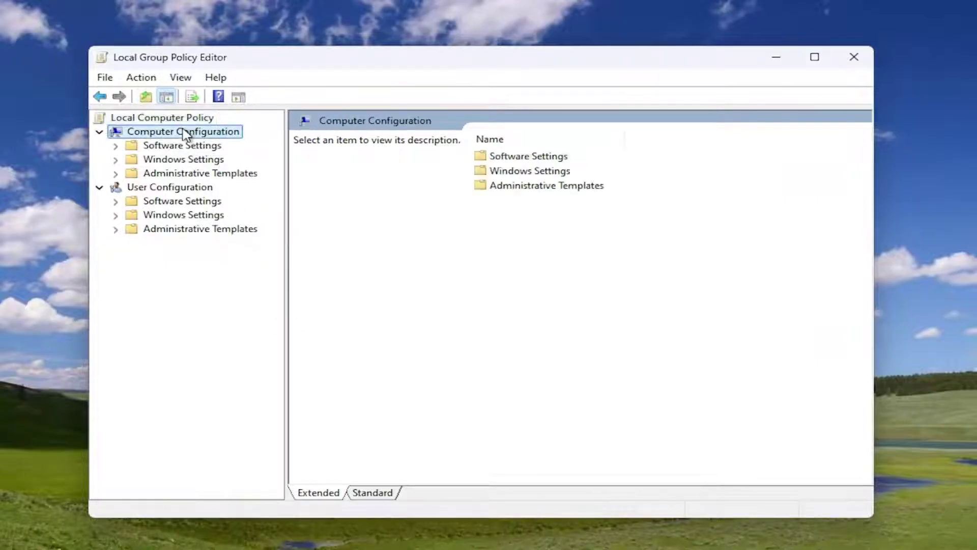
double_click(171, 174)
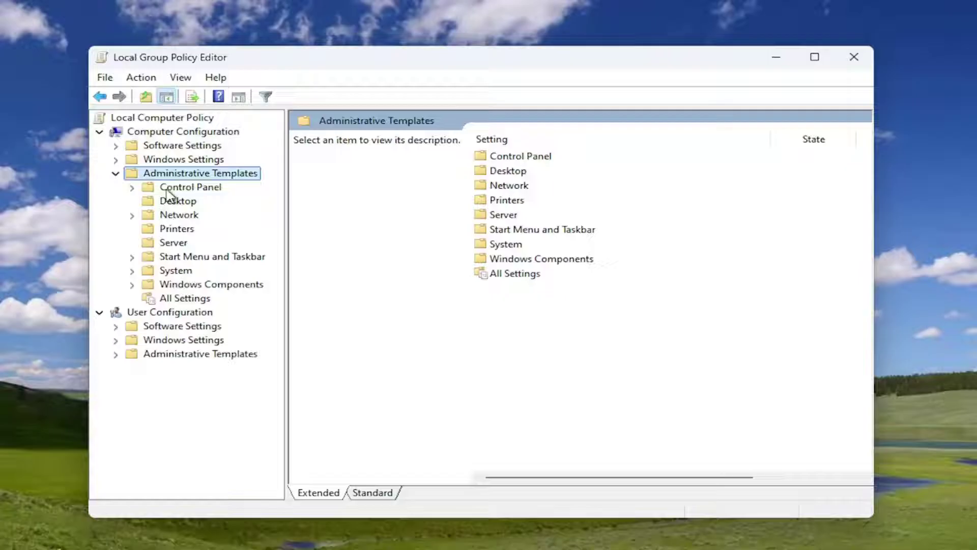
click(189, 285)
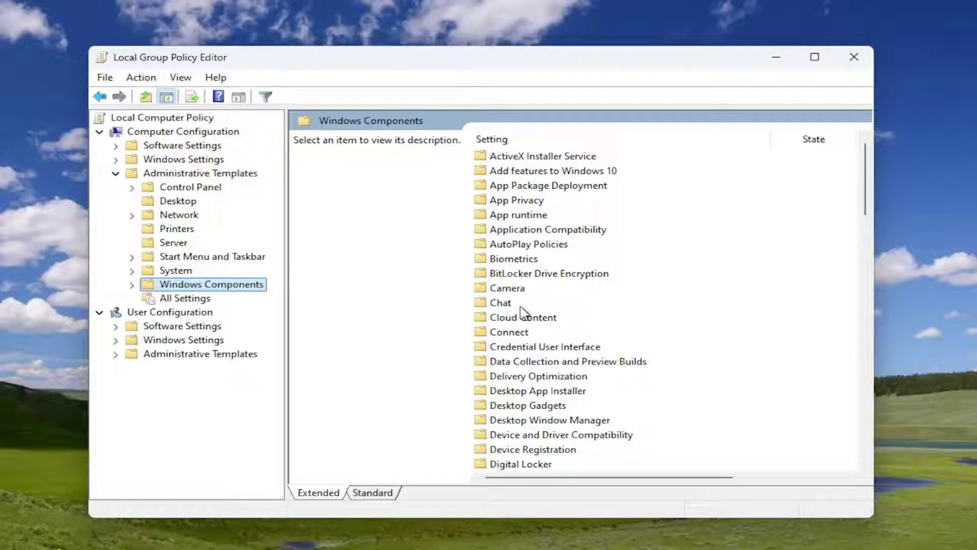
click(508, 390)
scroll(509, 392, down, 6)
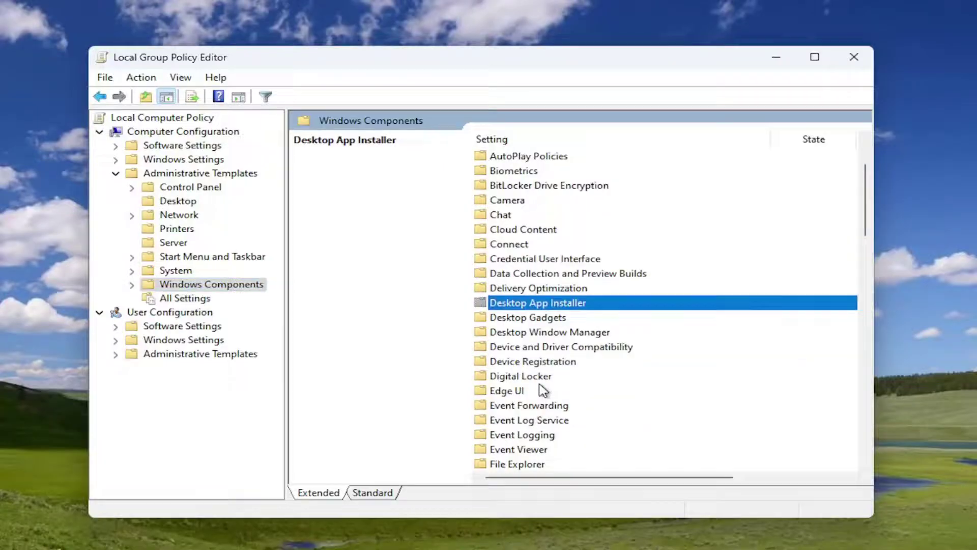
scroll(530, 383, down, 4)
scroll(530, 381, down, 14)
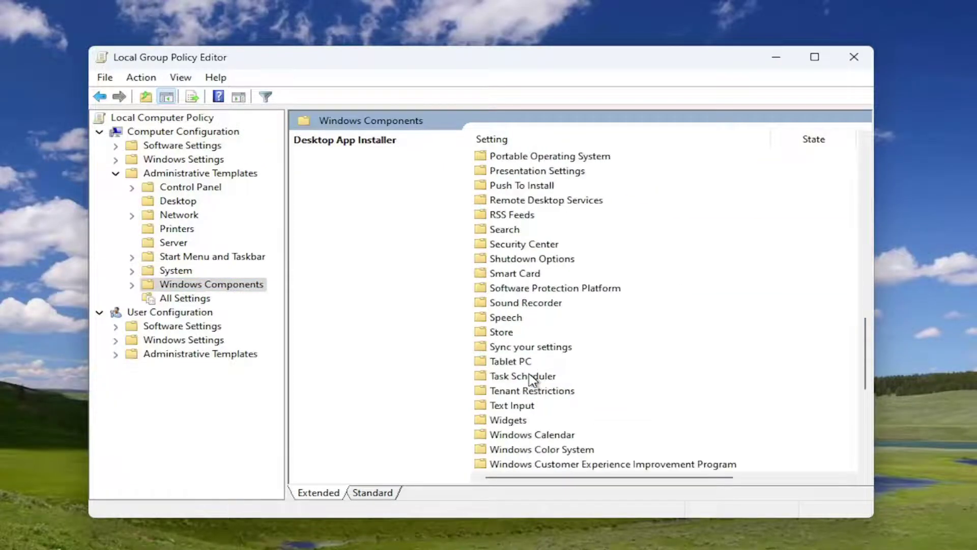
click(534, 246)
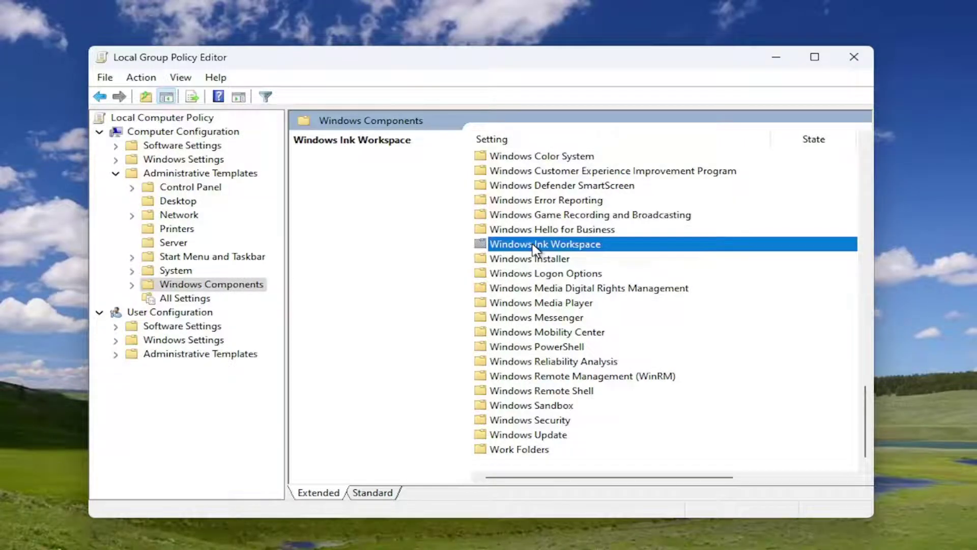
double_click(533, 246)
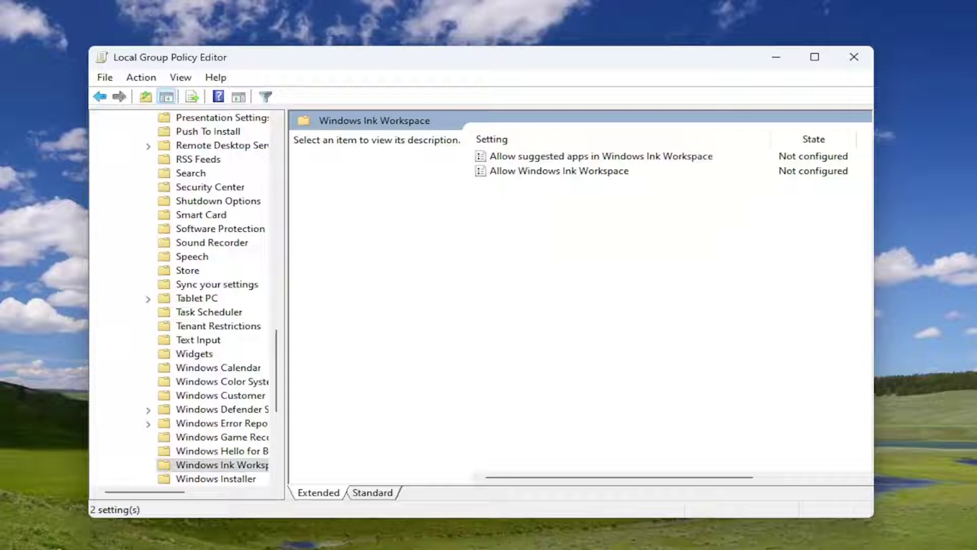
Set Allow Windows Ink Workspace to Disabled, confirm with OK, and close the editor
double_click(532, 173)
drag(451, 101, 585, 67)
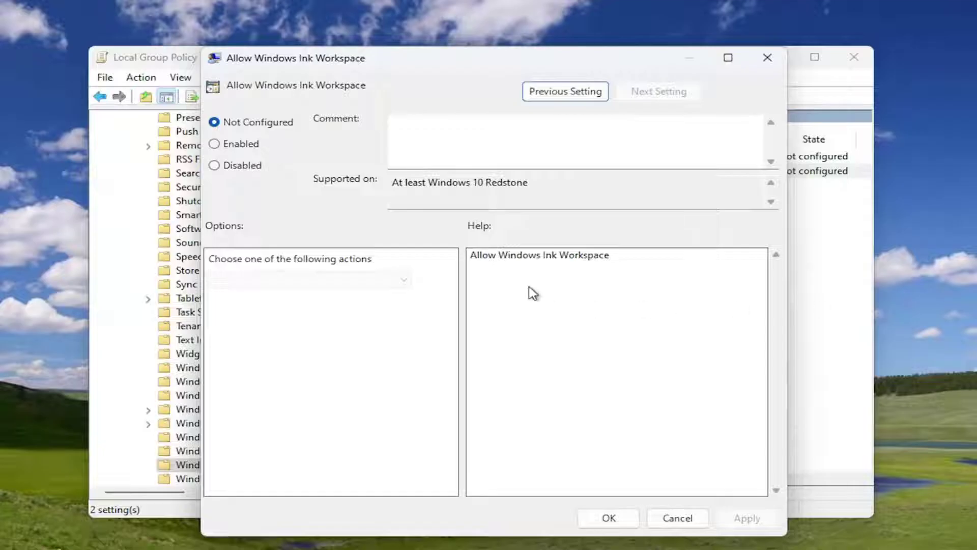
click(241, 167)
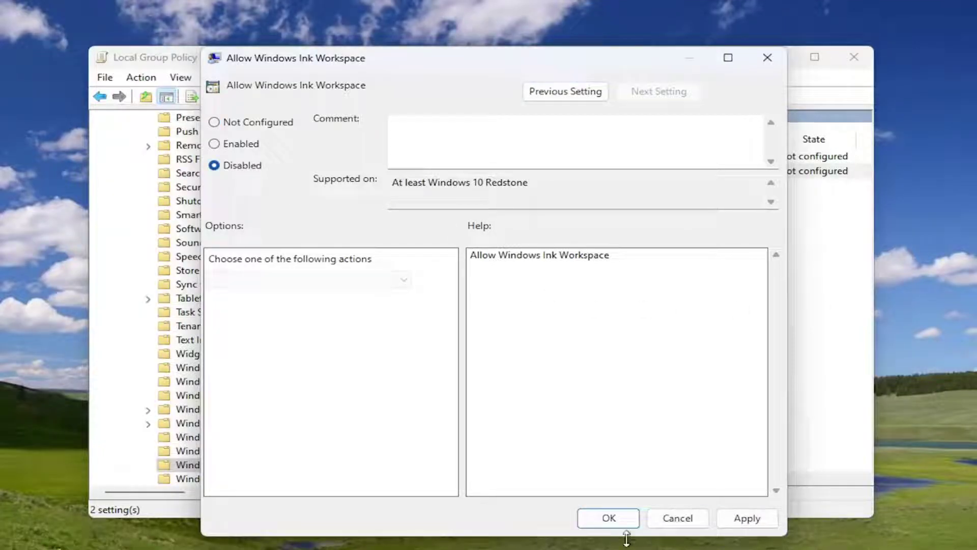
click(610, 523)
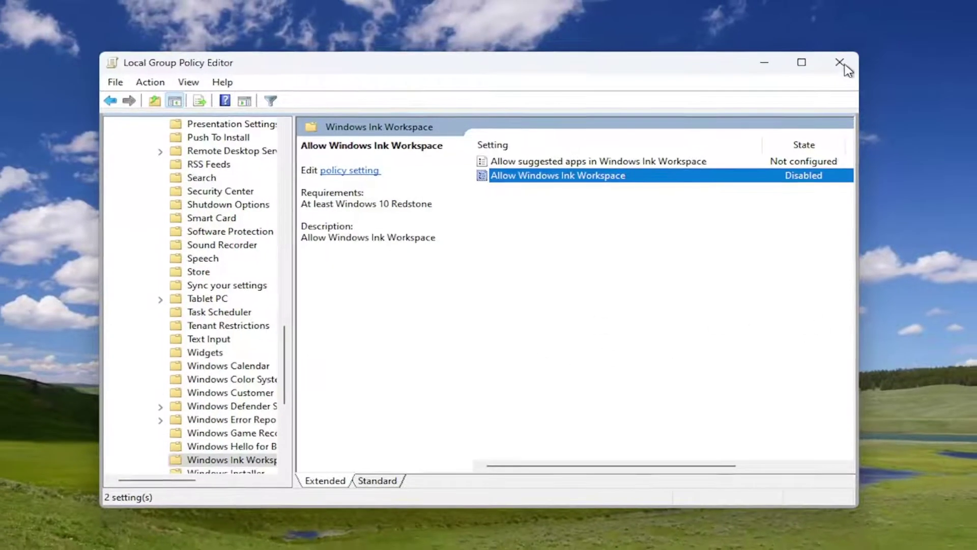
click(854, 57)
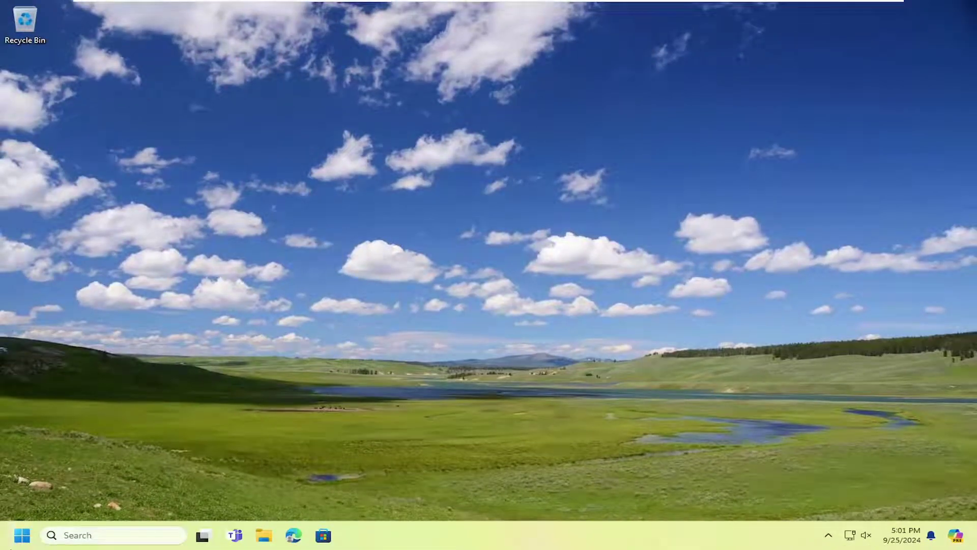
Bring up the Start button's quick menu to reach the Restart option
right_click(22, 535)
mouse_move(102, 483)
Search regedit and run Registry Editor as administrator
click(1, 547)
text(regedit)
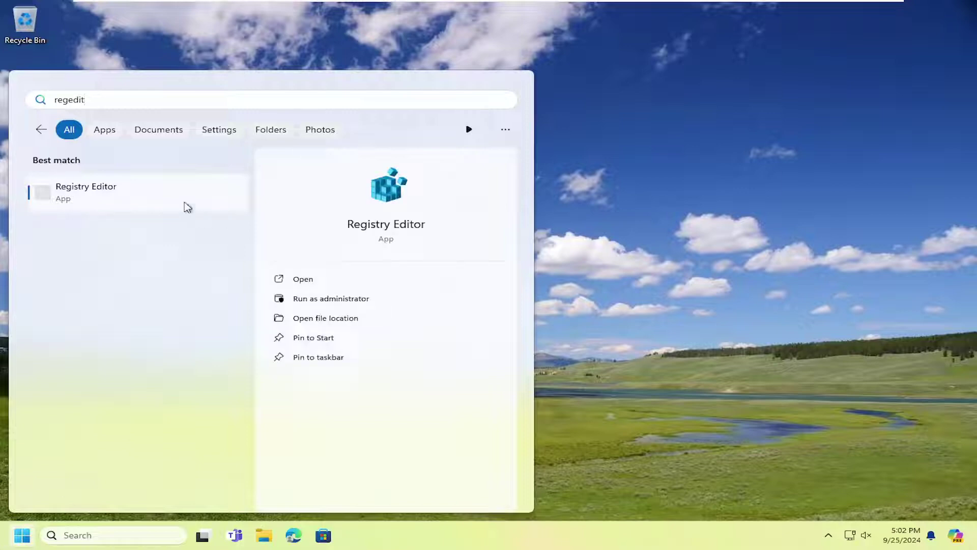
right_click(83, 185)
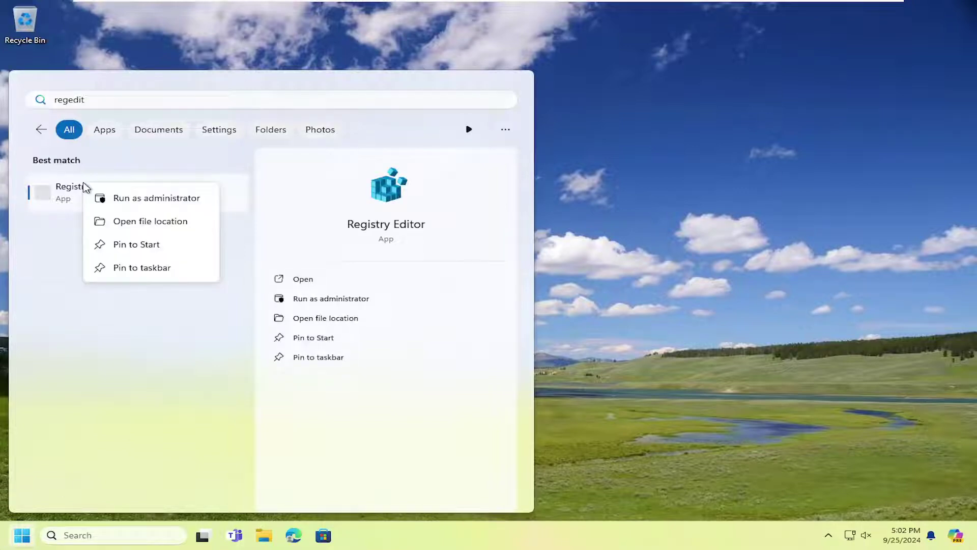
click(121, 198)
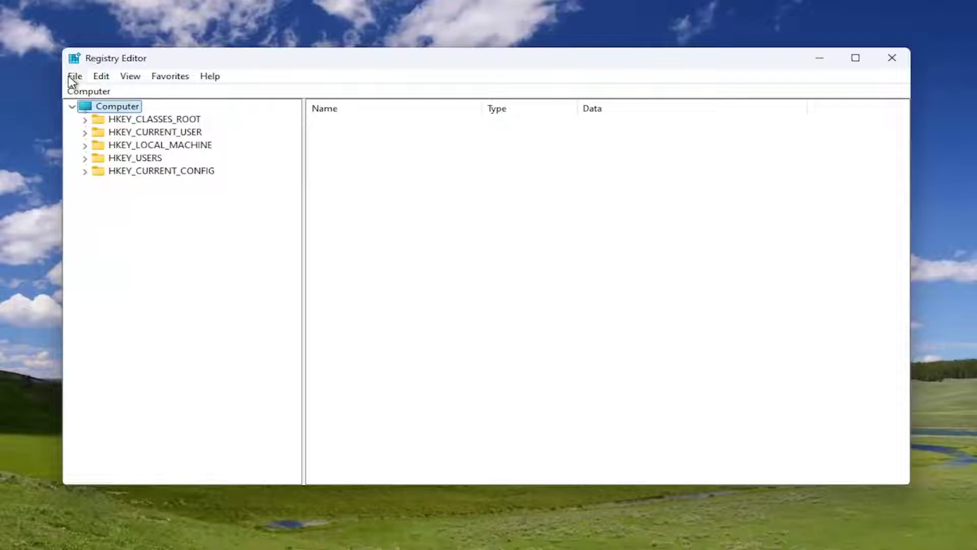
click(74, 77)
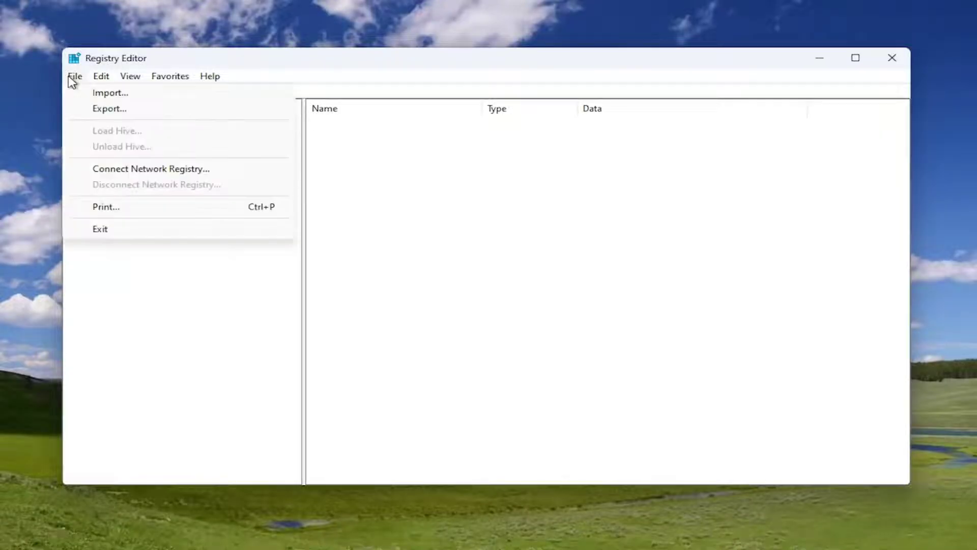
click(108, 107)
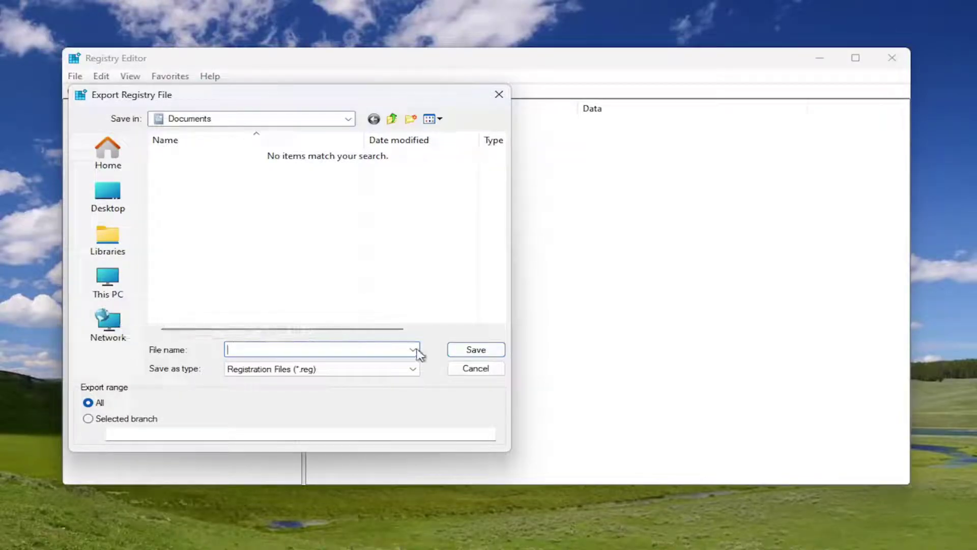
click(470, 371)
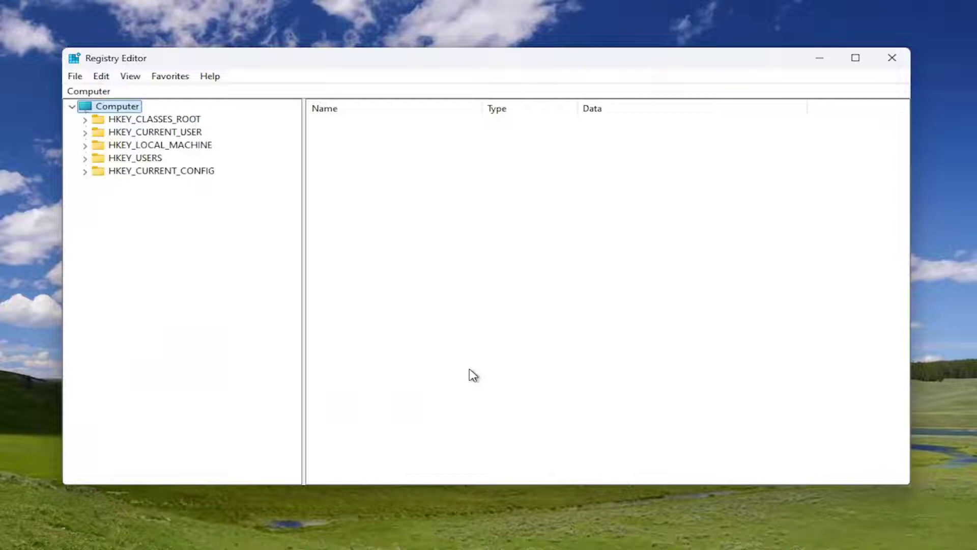
click(74, 78)
click(97, 92)
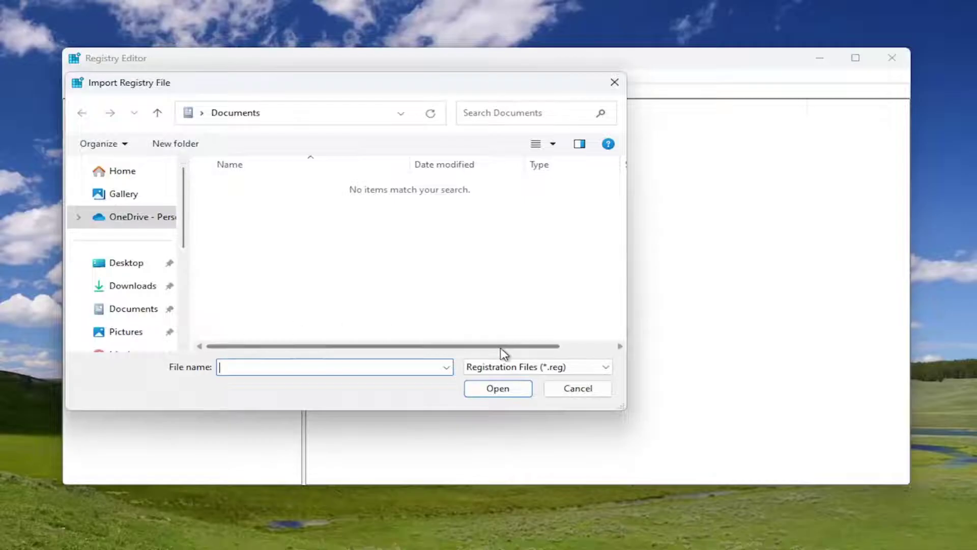
click(603, 394)
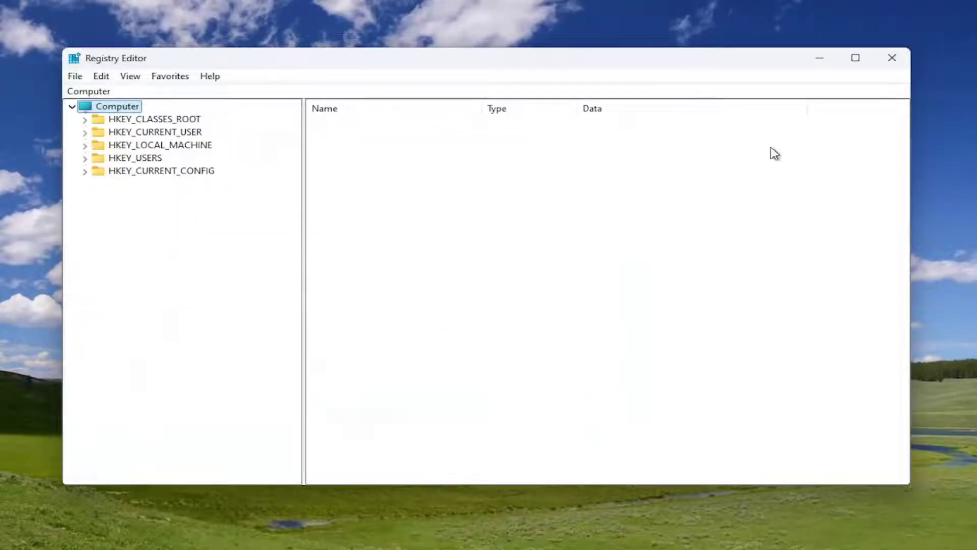
Expand HKEY_LOCAL_MACHINE > SOFTWARE > Policies > Microsoft in the registry tree
click(172, 147)
double_click(170, 146)
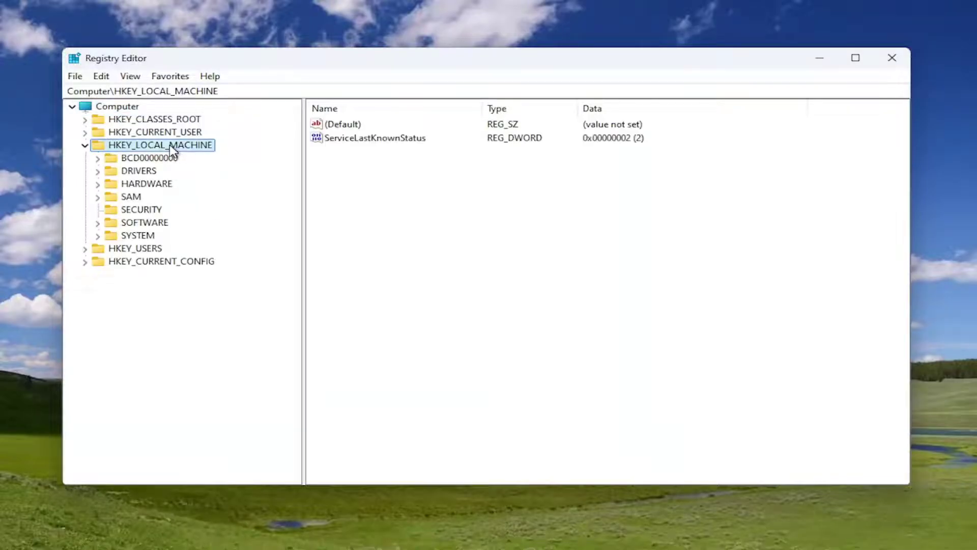
double_click(131, 224)
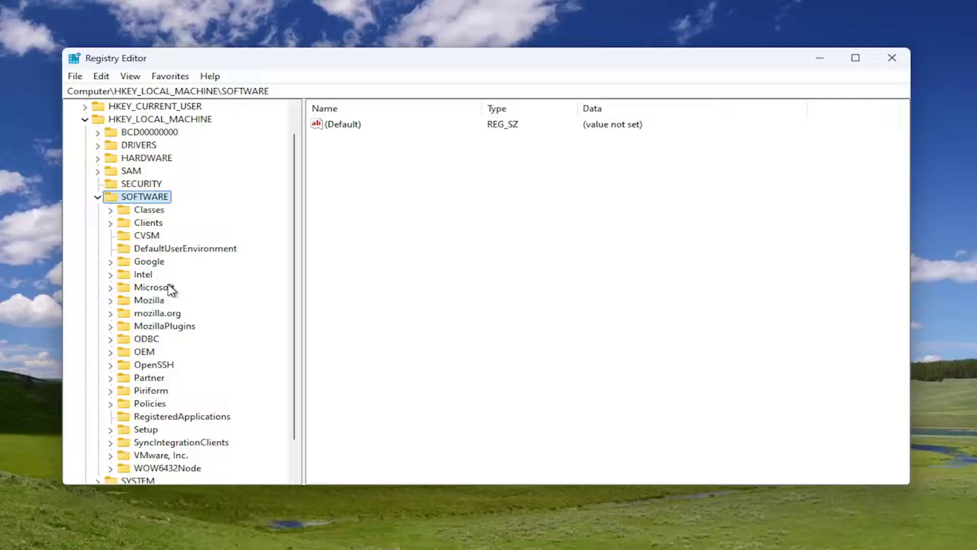
scroll(170, 288, down, 1)
double_click(150, 365)
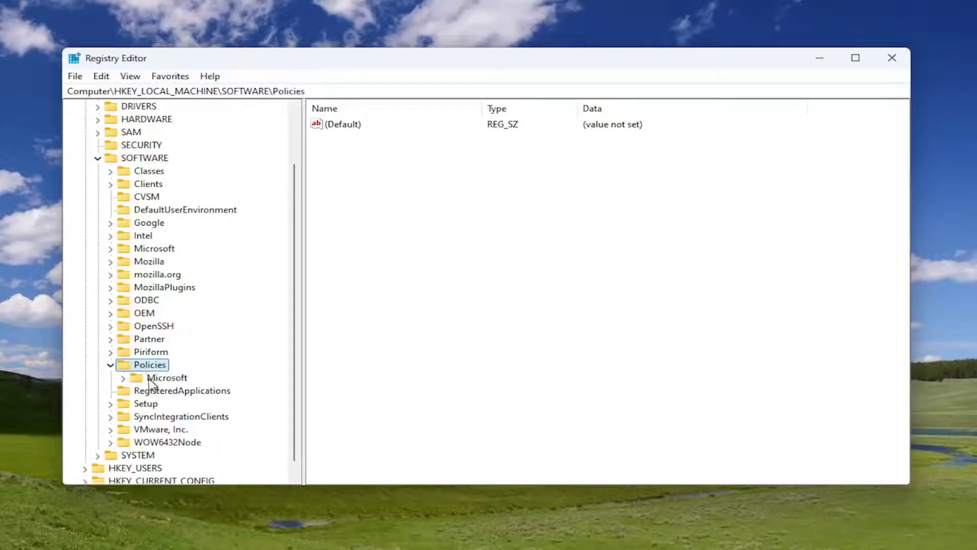
double_click(149, 379)
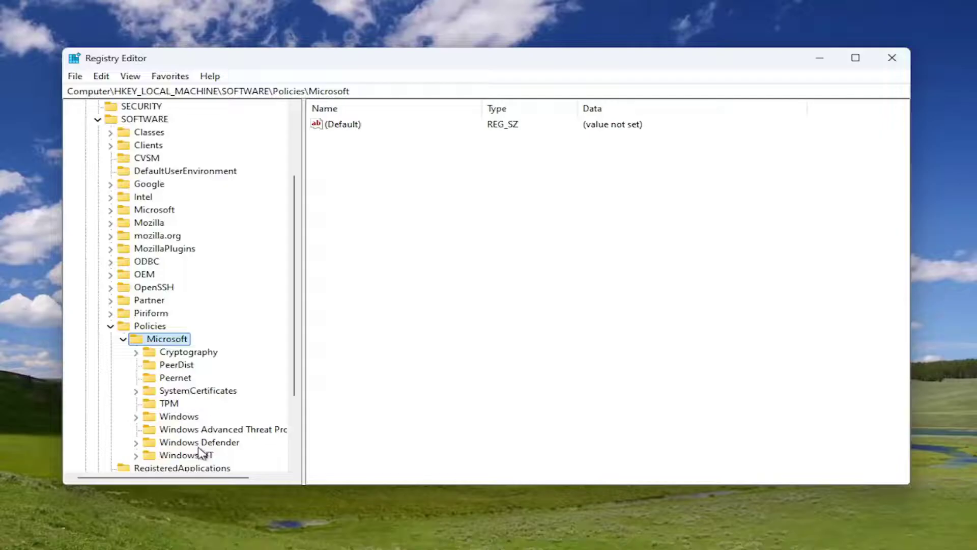
scroll(192, 420, down, 2)
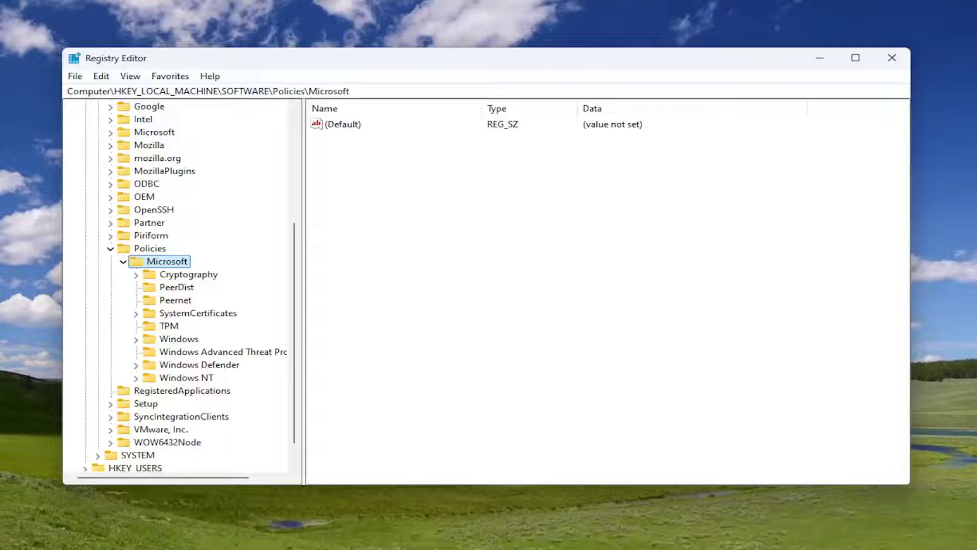
Create a new key named WindowsInkWorkspace under the Microsoft key
right_click(164, 265)
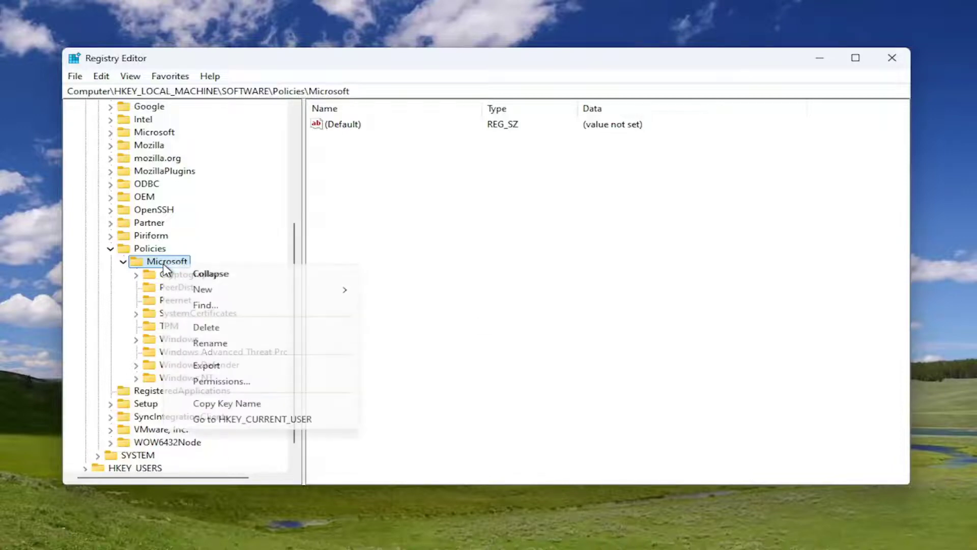
mouse_move(273, 298)
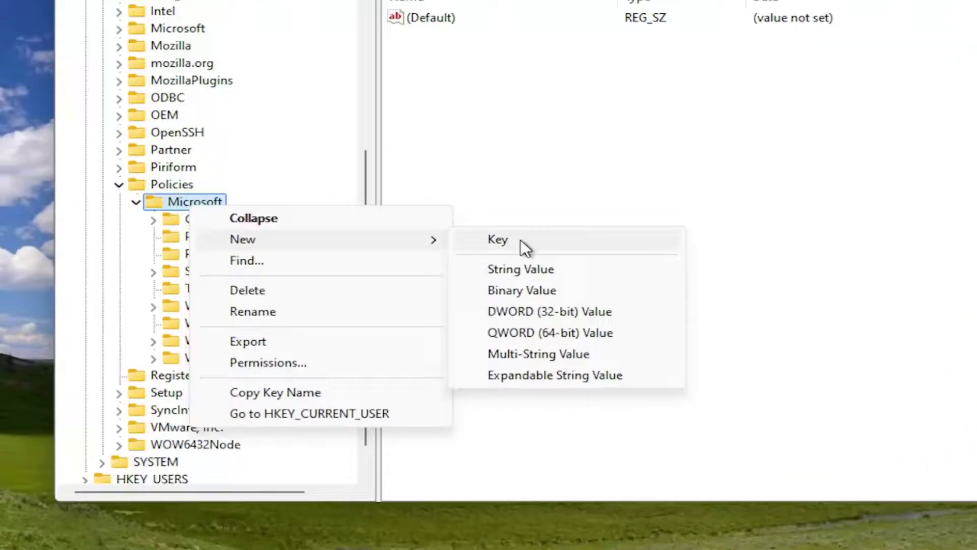
click(520, 239)
text(Windo)
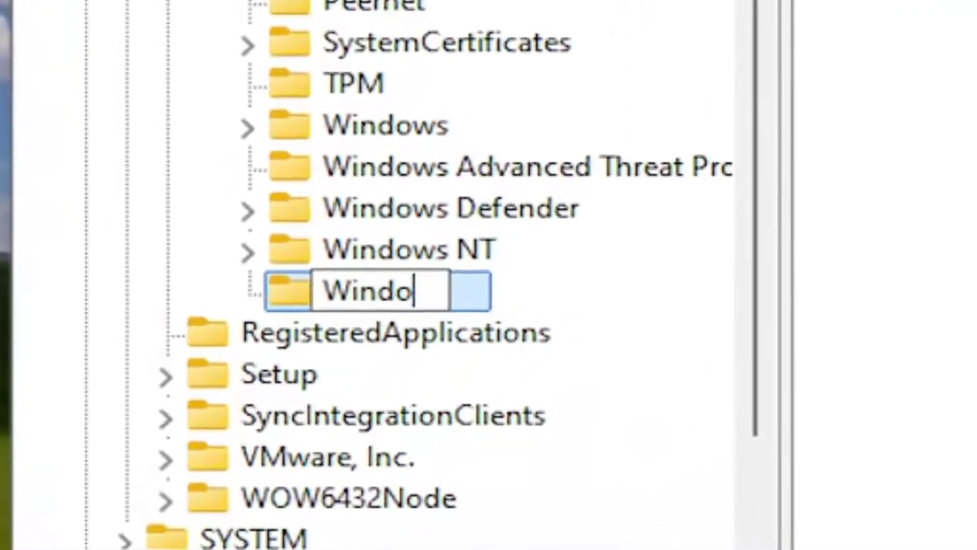
text(wsInk)
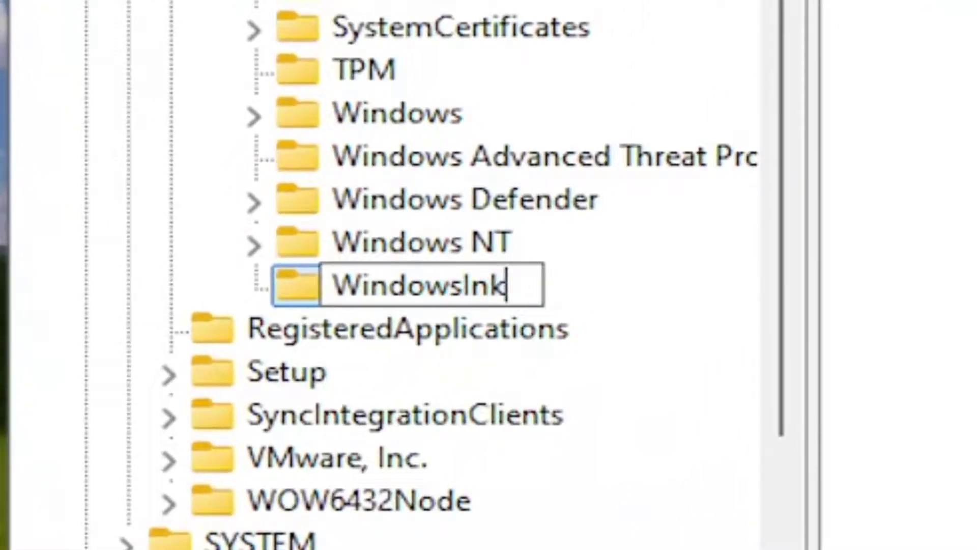
text(Workspace)
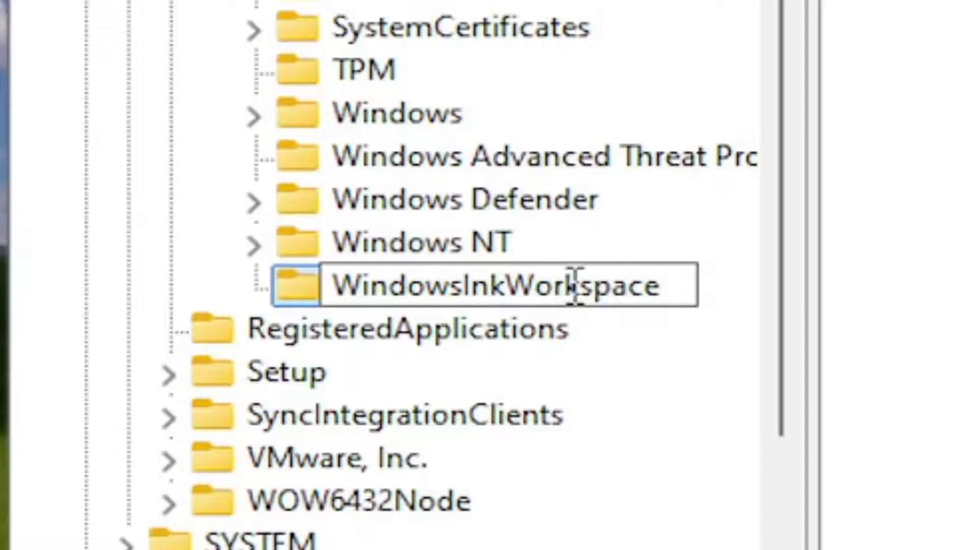
key(Return)
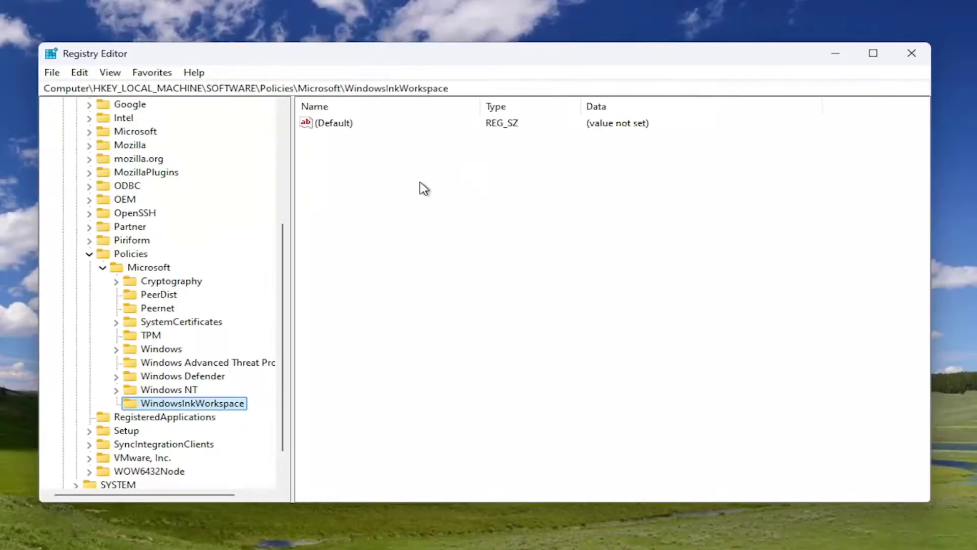
Add a DWORD (32-bit) value named AllowWindowsInkWorkspace to the WindowsInkWorkspace key
click(424, 189)
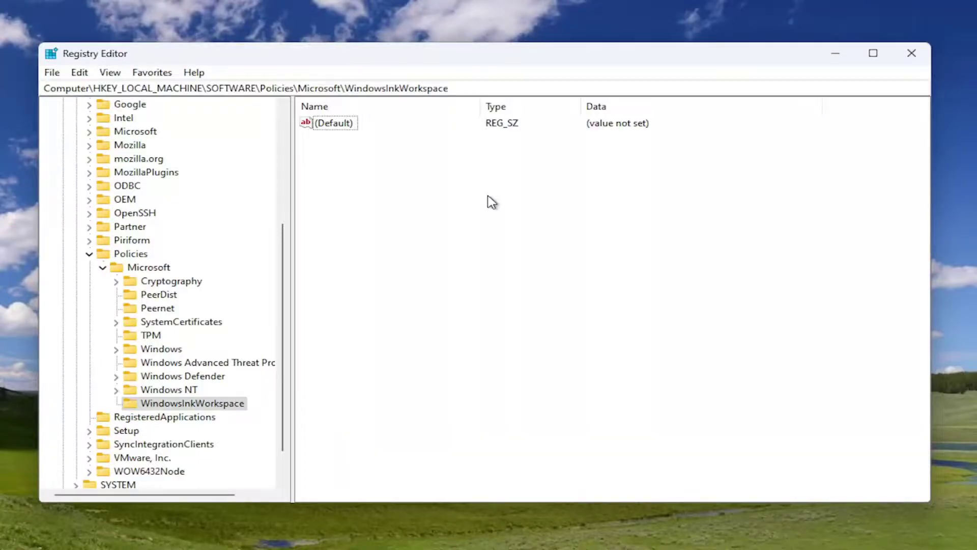
right_click(360, 161)
mouse_move(397, 175)
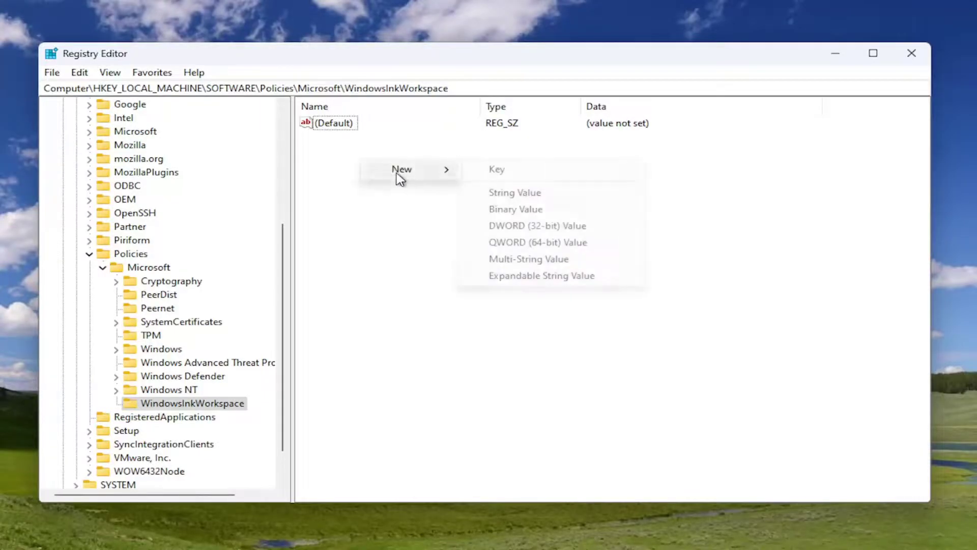
click(532, 226)
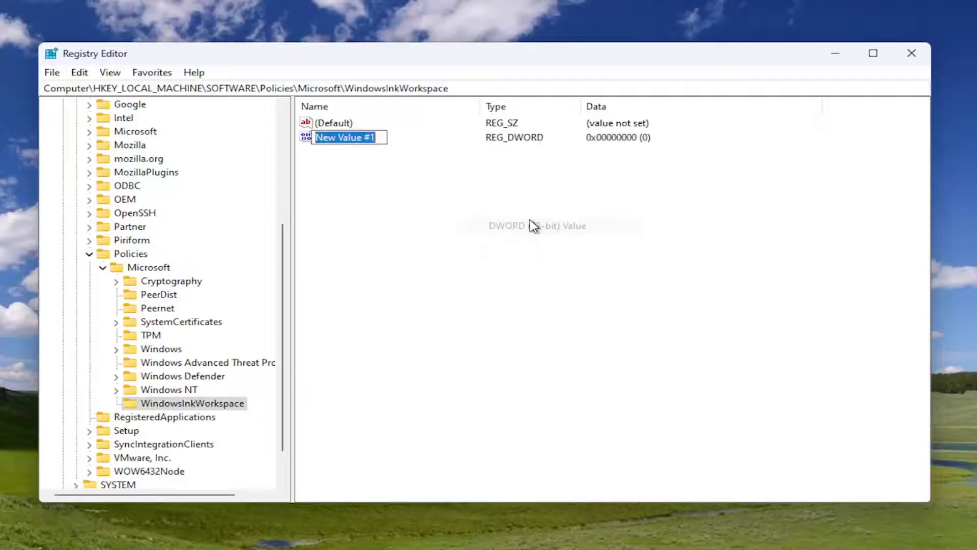
text(AllowW)
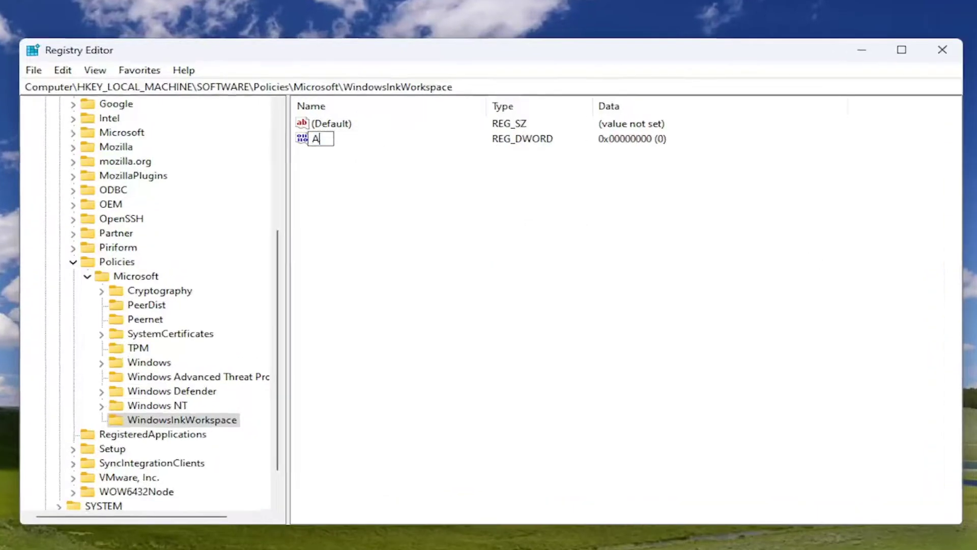
text(ind)
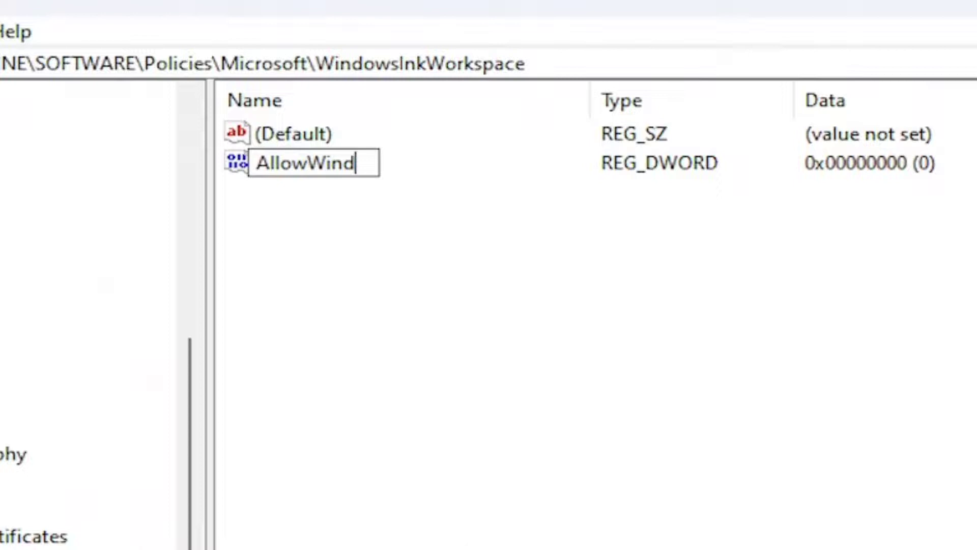
text(owsInkWo)
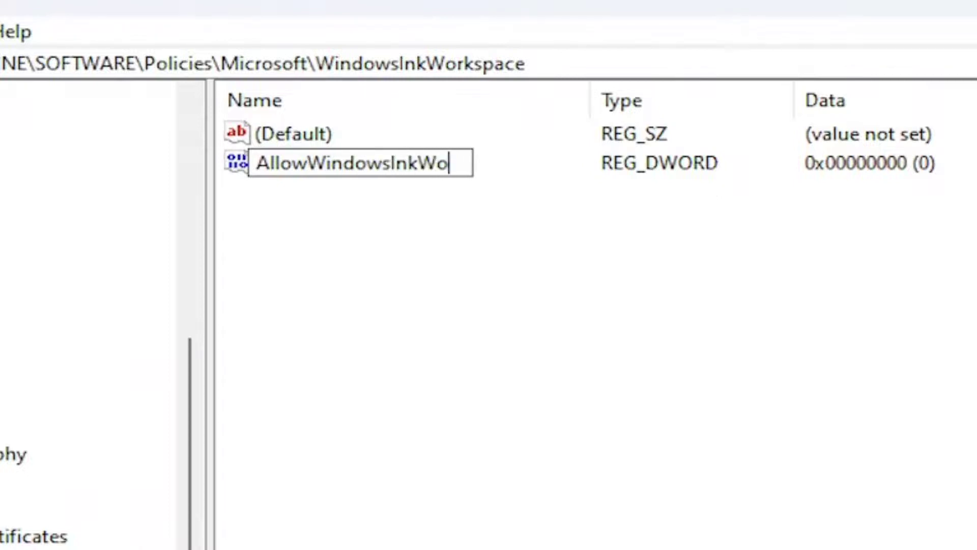
text(rkspace)
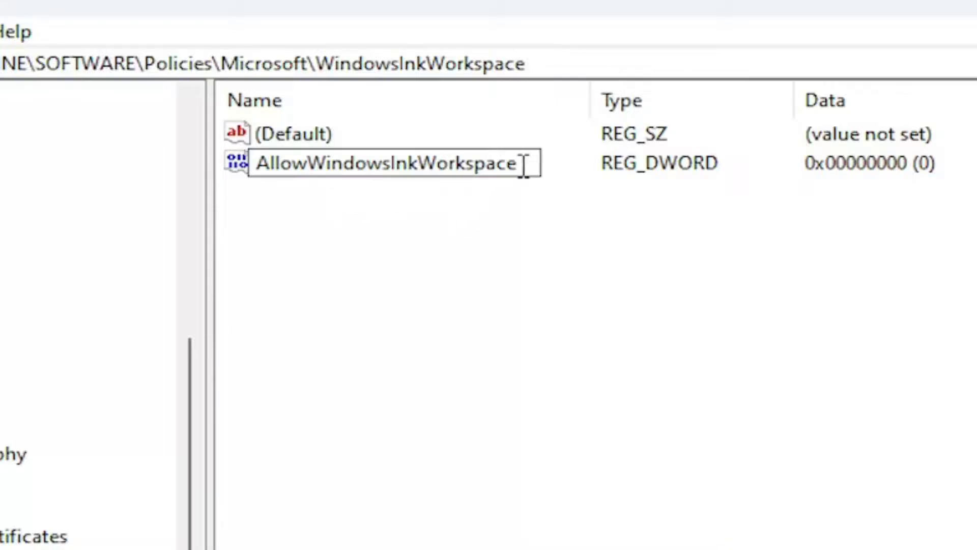
key(Return)
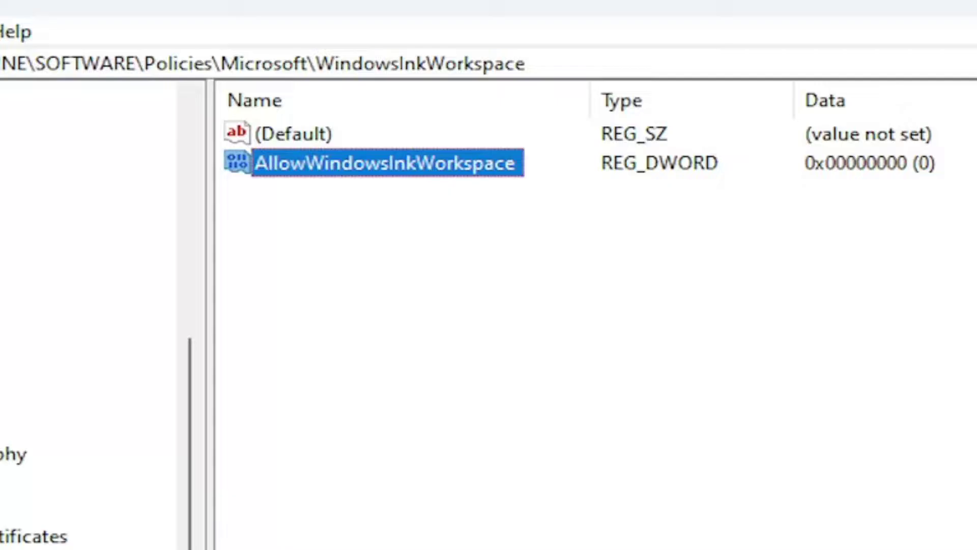
Confirm AllowWindowsInkWorkspace's value data is 0 and save it
double_click(368, 164)
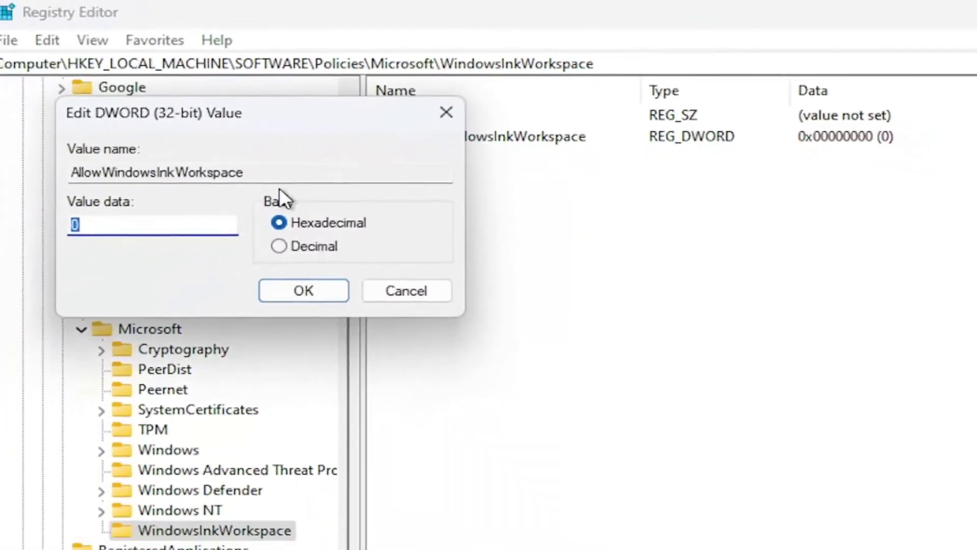
click(115, 224)
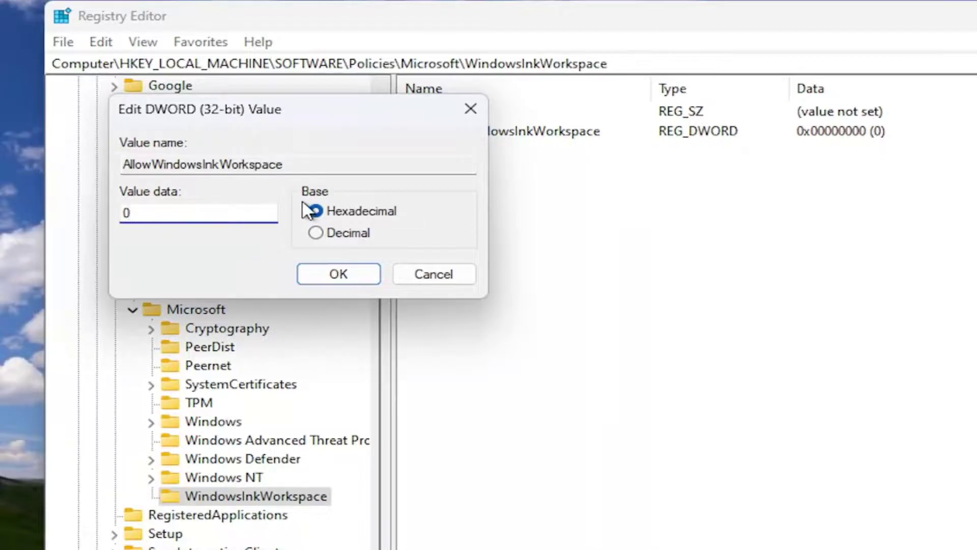
click(344, 273)
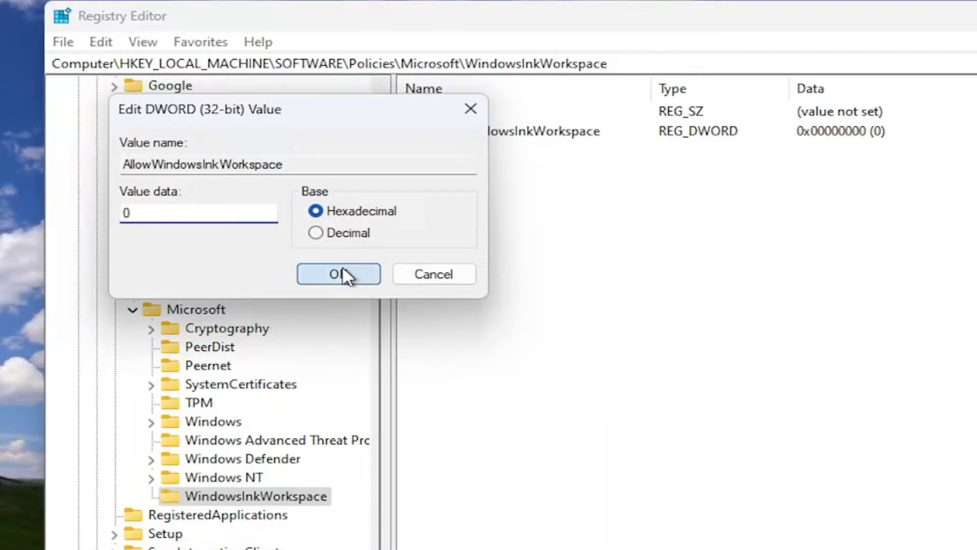
Collapse the registry tree back to Computer and close Registry Editor
double_click(170, 309)
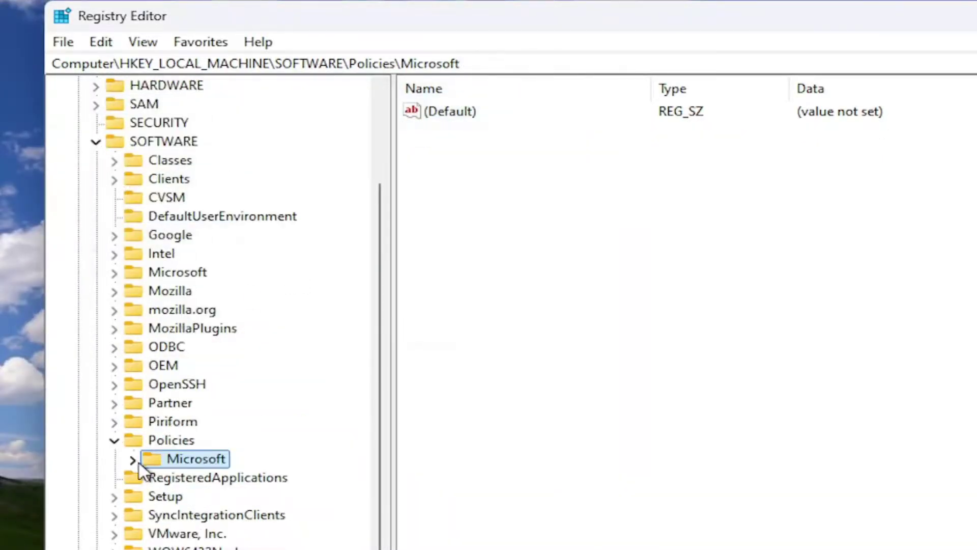
double_click(176, 439)
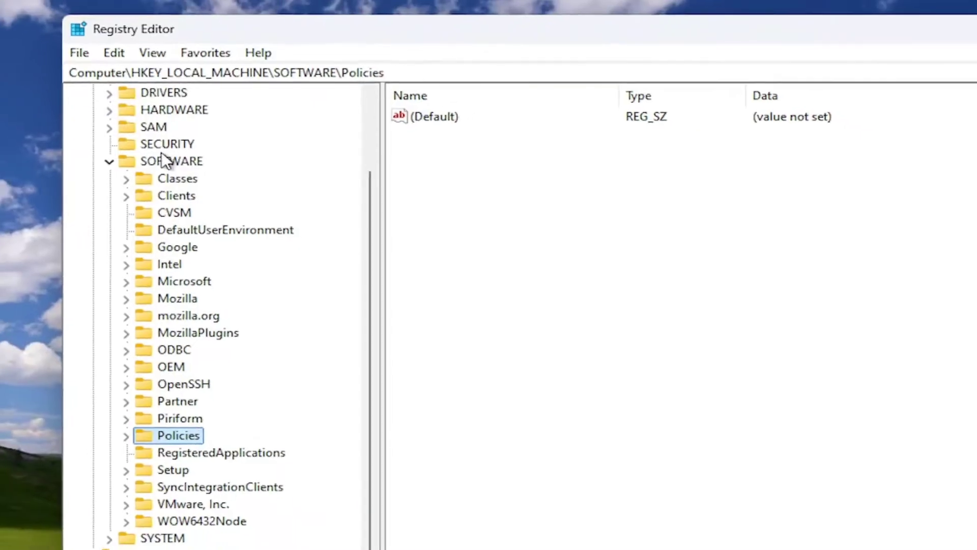
double_click(171, 160)
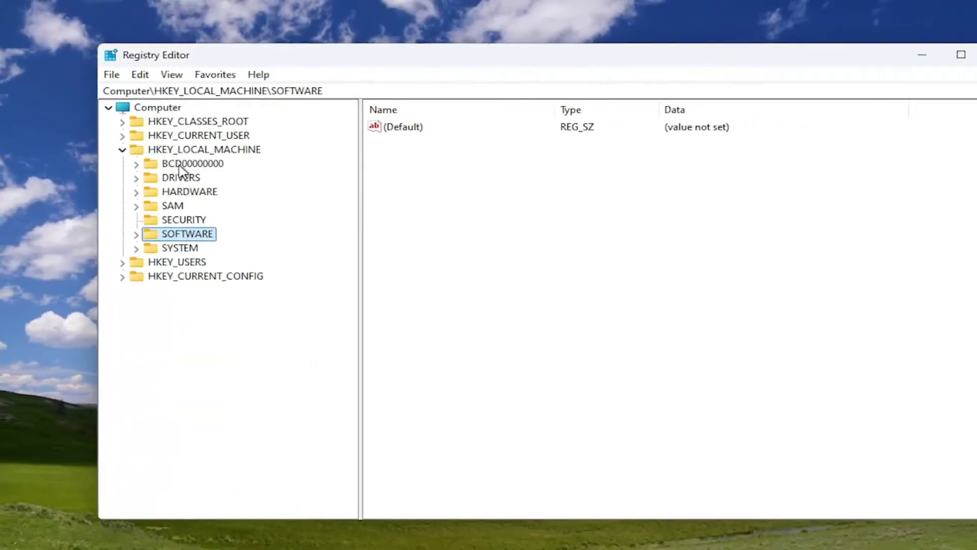
double_click(211, 152)
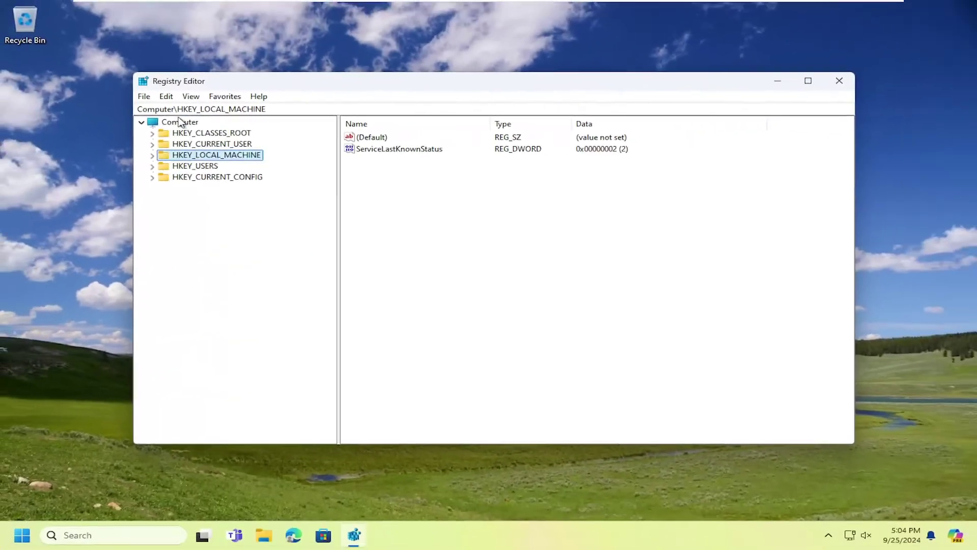
click(179, 122)
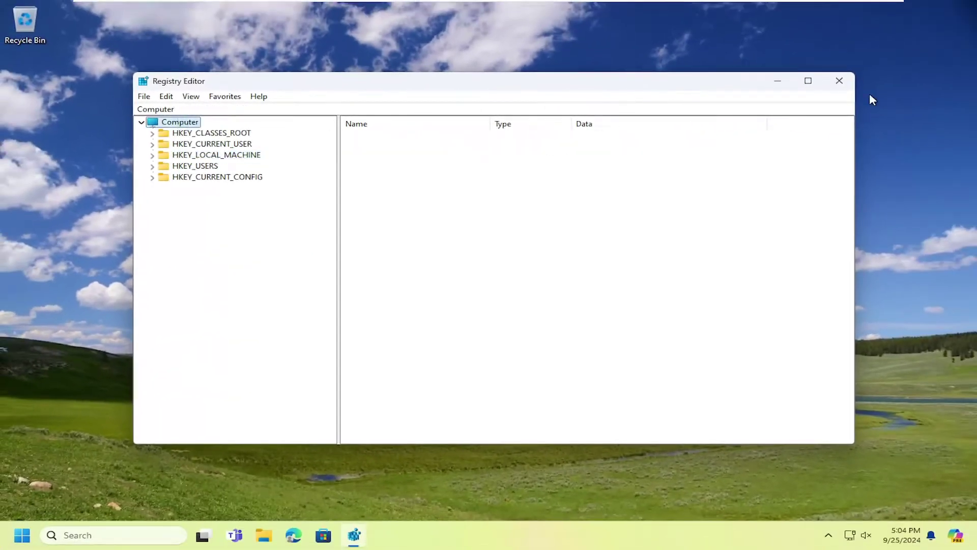
click(839, 80)
Bring up the Start button's quick menu to reach Shut down or sign out > Restart
right_click(13, 543)
mouse_move(87, 482)
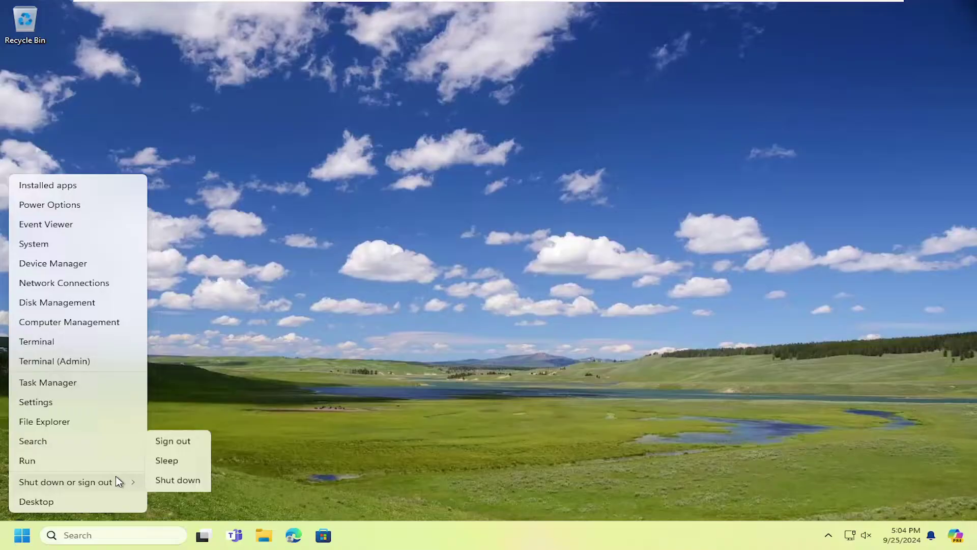